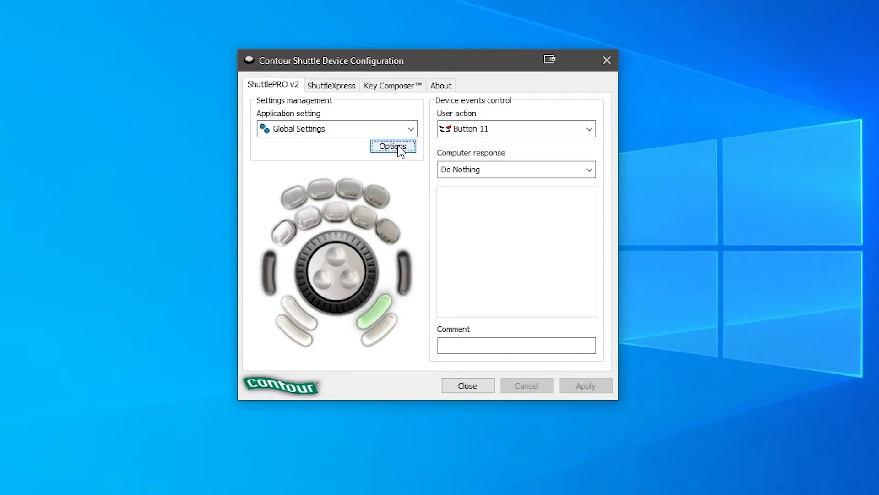
Create an empty Shuttle settings profile that targets audacity in Program Files (x86)\Audacity
{"action": "left_click", "coordinate": [393, 147]}
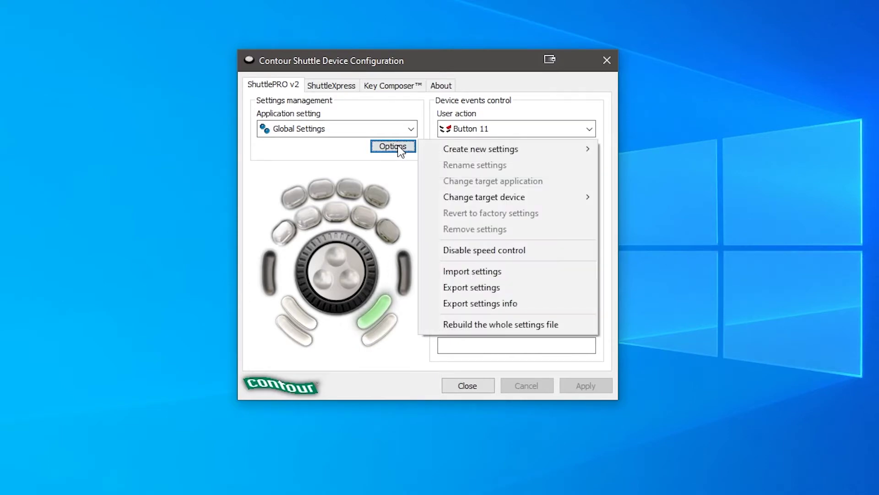
{"action": "mouse_move", "coordinate": [464, 155]}
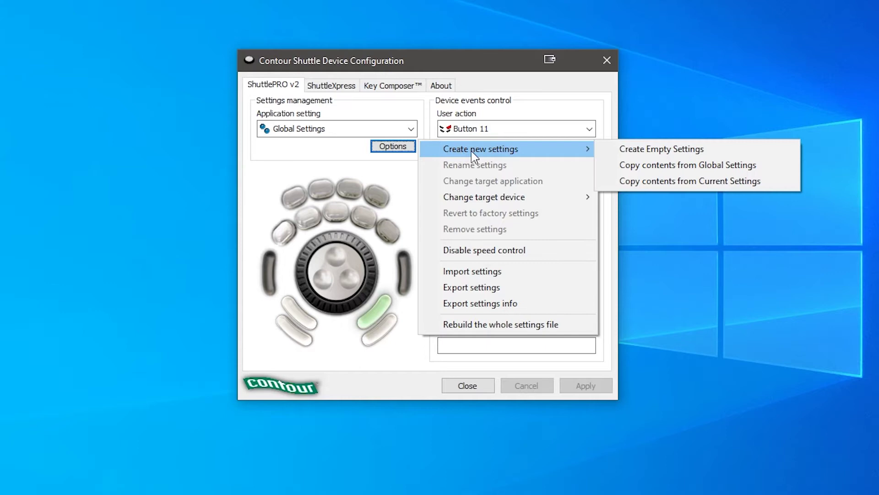
{"action": "left_click", "coordinate": [616, 148]}
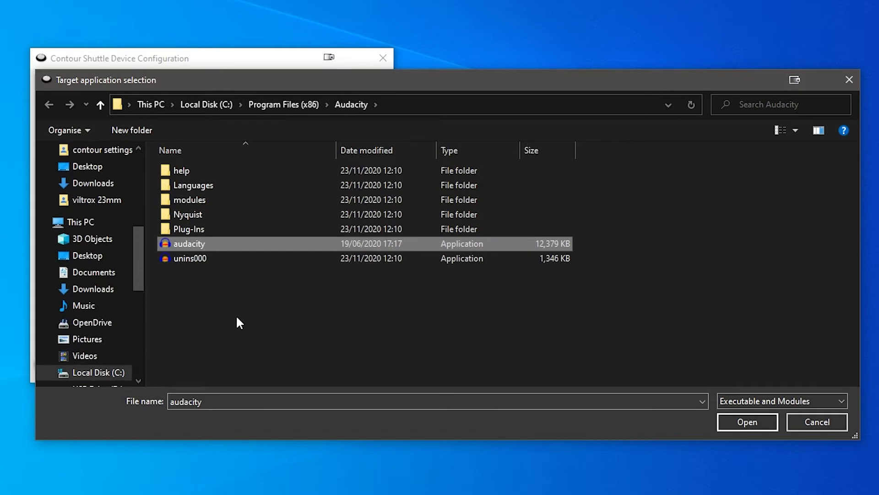
{"action": "left_click", "coordinate": [739, 419]}
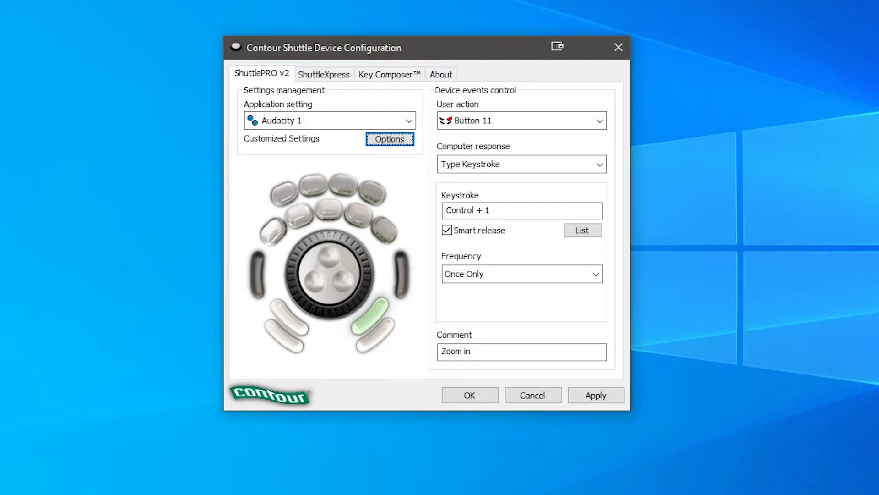
Step through Buttons 1 to 6 in Audacity 1, reading each keystroke and comment
{"action": "left_click", "coordinate": [522, 122]}
{"action": "left_click", "coordinate": [516, 155]}
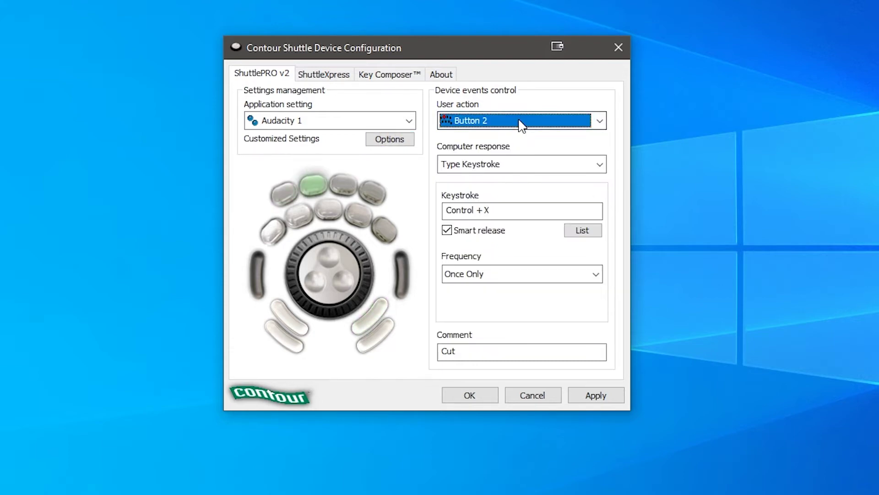
{"action": "left_click", "coordinate": [518, 122]}
{"action": "left_click", "coordinate": [518, 156]}
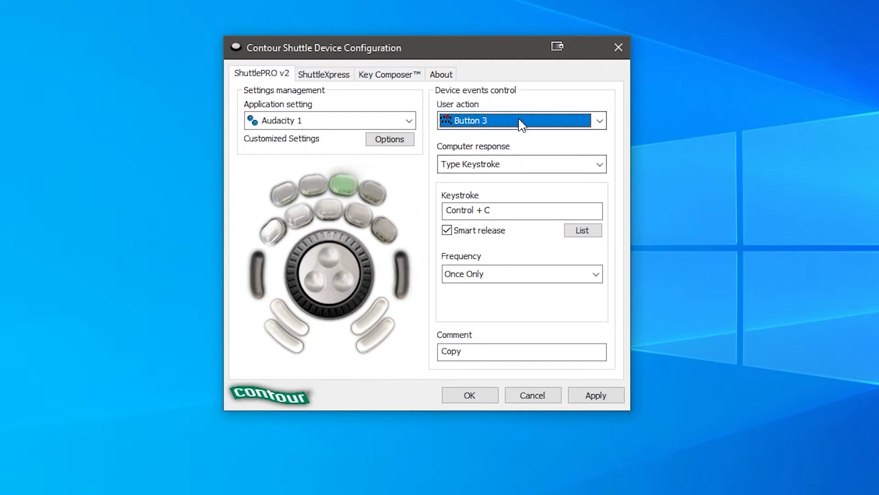
{"action": "left_click", "coordinate": [519, 122]}
{"action": "left_click", "coordinate": [517, 156]}
{"action": "left_click", "coordinate": [520, 122]}
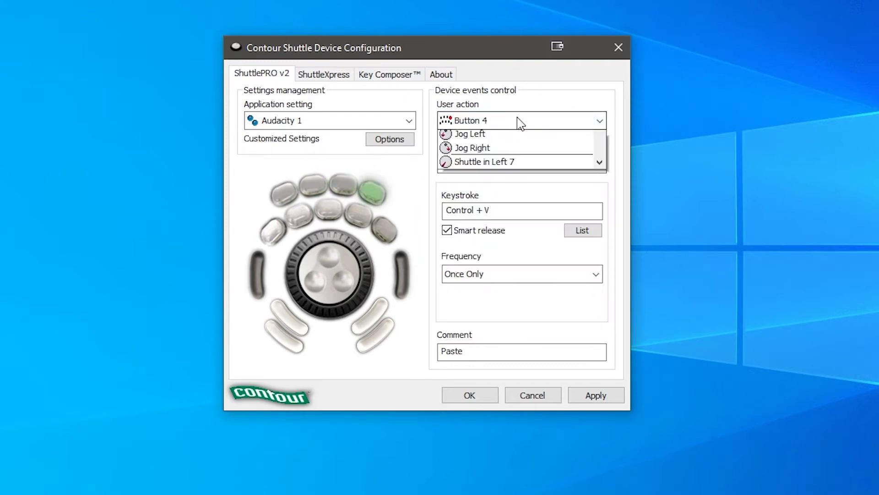
{"action": "left_click", "coordinate": [512, 154]}
{"action": "left_click", "coordinate": [515, 123]}
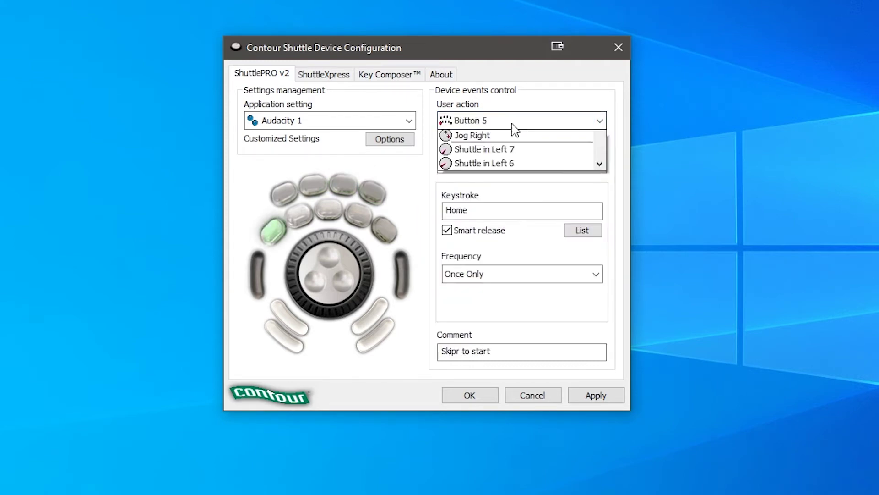
{"action": "left_click", "coordinate": [514, 153]}
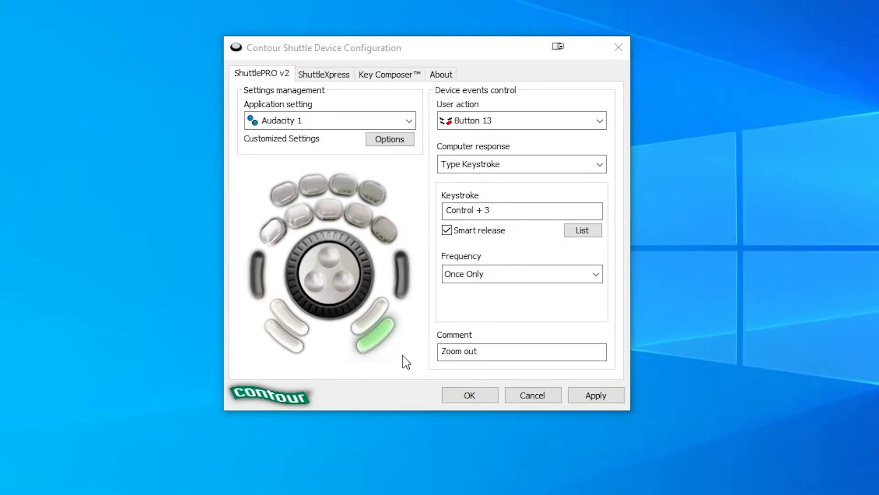
Set Button 13 to type Control + S with comment 'Save Project' and apply it
{"action": "left_click", "coordinate": [592, 167]}
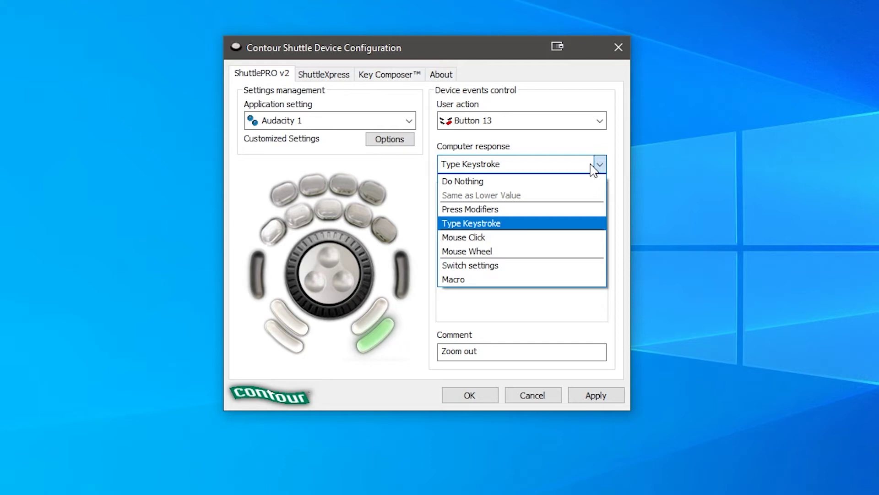
{"action": "left_click", "coordinate": [510, 231]}
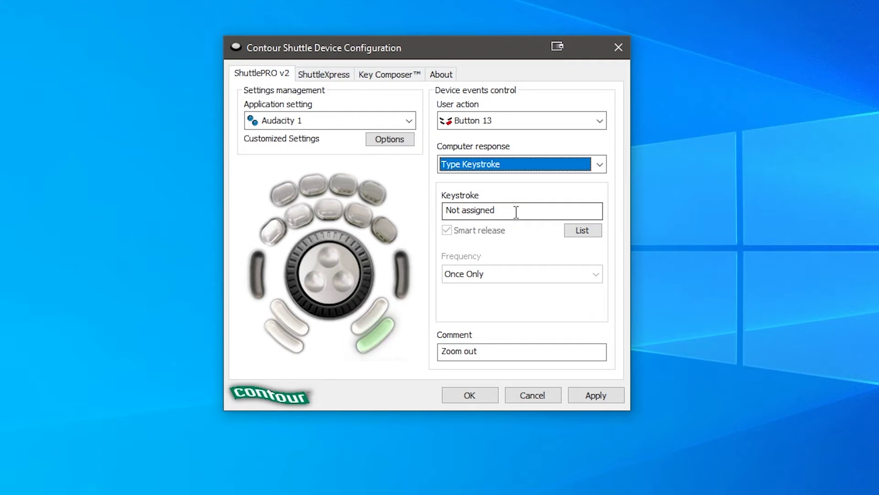
{"action": "left_click", "coordinate": [516, 212]}
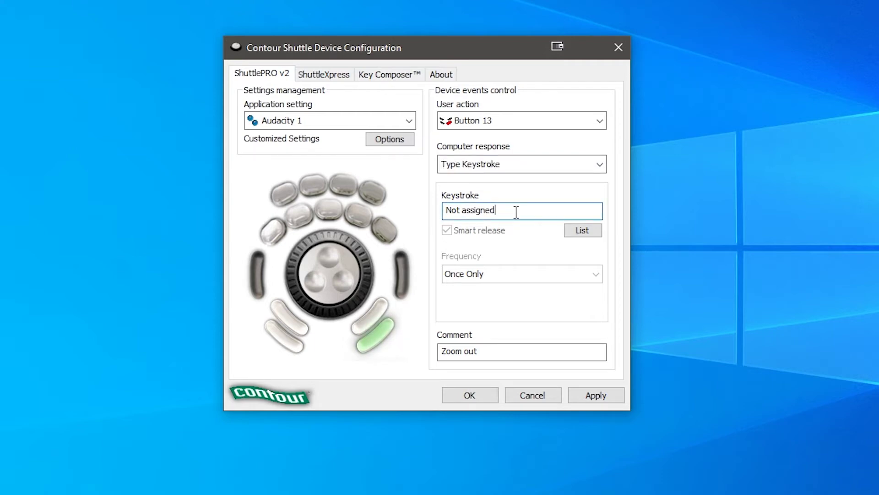
{"action": "left_click_drag", "start_coordinate": [516, 211], "coordinate": [421, 230]}
{"action": "key", "text": "ctrl+s"}
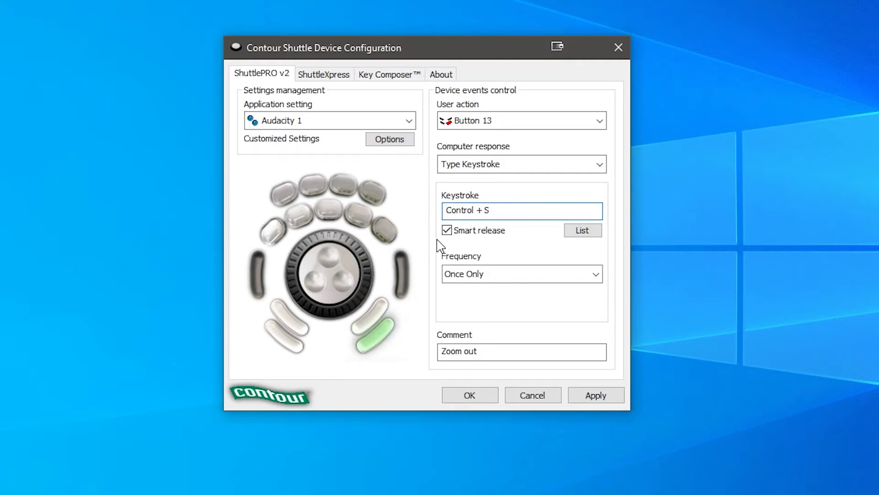
{"action": "left_click_drag", "start_coordinate": [504, 351], "coordinate": [390, 312]}
{"action": "type", "text": "Save Project"}
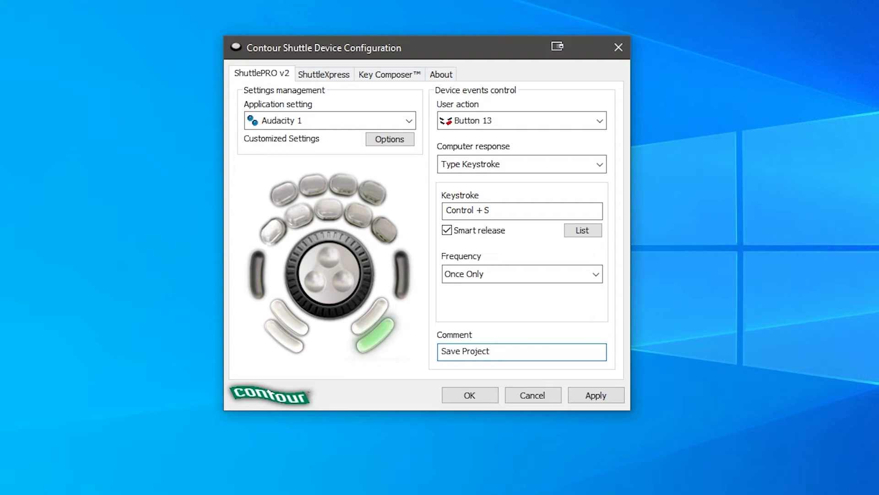
{"action": "left_click", "coordinate": [588, 397]}
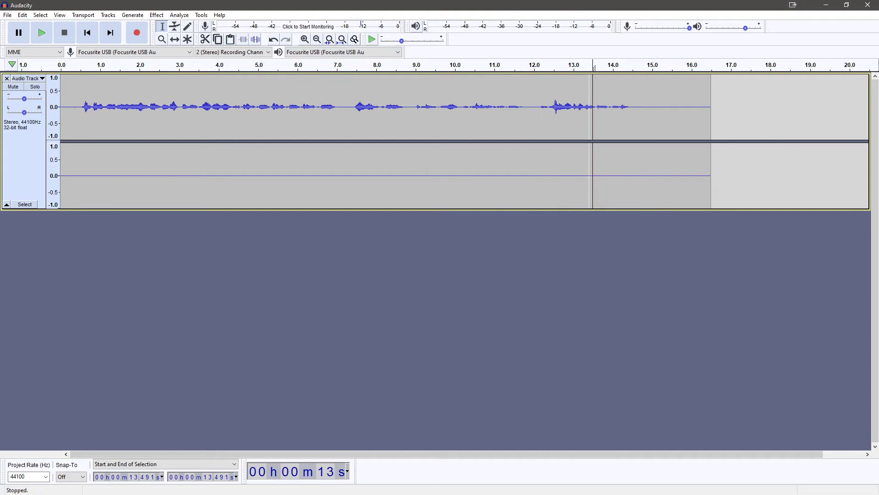
Move Audacity's edit cursor back with Left Arrow from about 14 s to 6 s
{"action": "key", "text": "Left"}
{"action": "key", "text": "Left"}
{"action": "key", "text": "Left"}
{"action": "key", "text": "Left"}
{"action": "key", "text": "Left"}
{"action": "key", "text": "Left"}
{"action": "key", "text": "Left"}
{"action": "key", "text": "Left"}
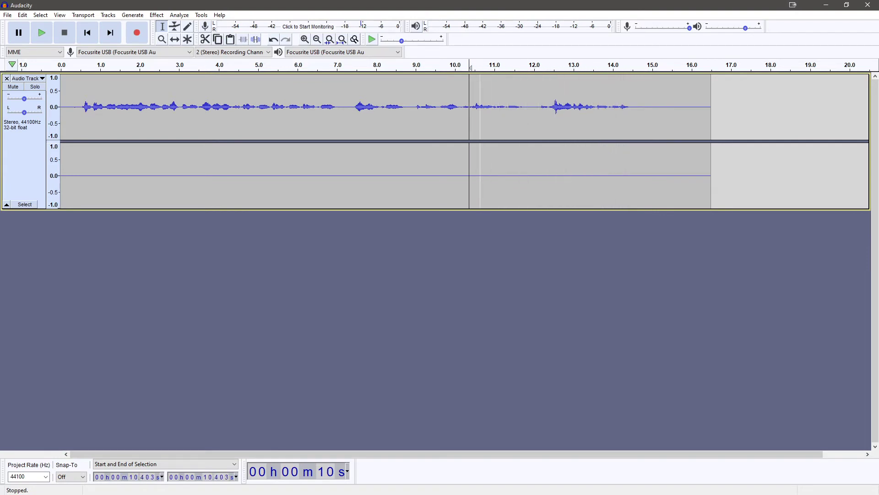
{"action": "key", "text": "Left"}
{"action": "key", "text": "Left"}
{"action": "key", "text": "Left"}
{"action": "key", "text": "Left"}
{"action": "key", "text": "Left"}
{"action": "key", "text": "Left"}
{"action": "key", "text": "Left"}
{"action": "key", "text": "Left"}
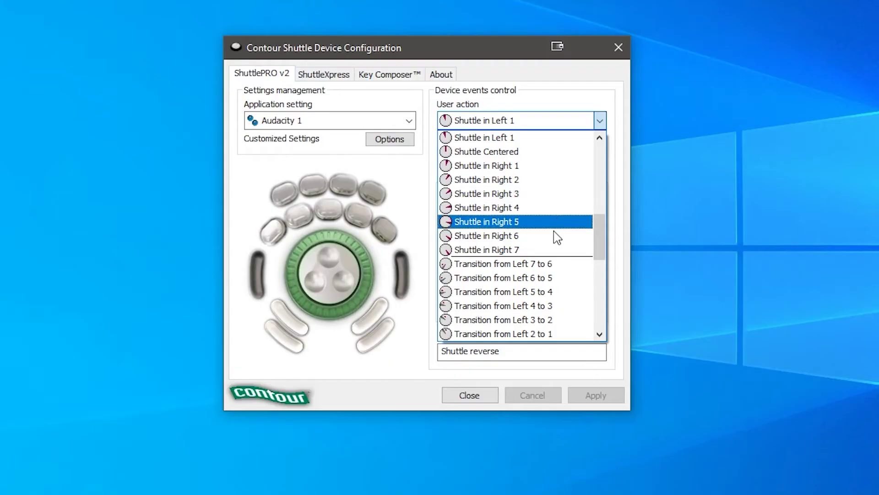
Give Shuttle in Left 2 the Left Arrow keystroke, then select Shuttle in Left 3
{"action": "left_click_drag", "start_coordinate": [598, 233], "coordinate": [598, 209]}
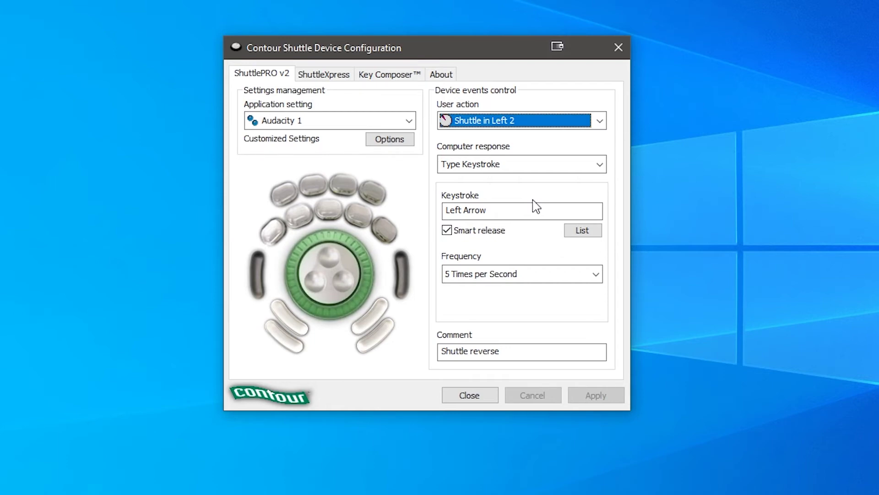
{"action": "left_click", "coordinate": [506, 212]}
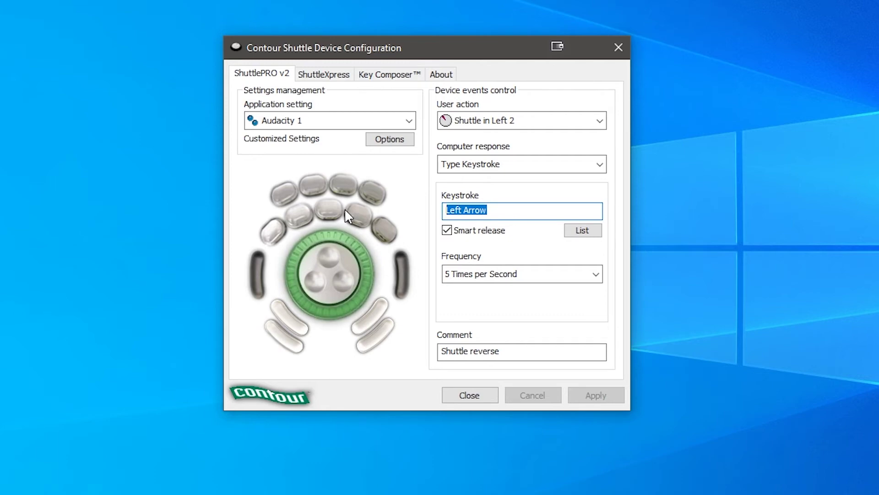
{"action": "key", "text": "Left"}
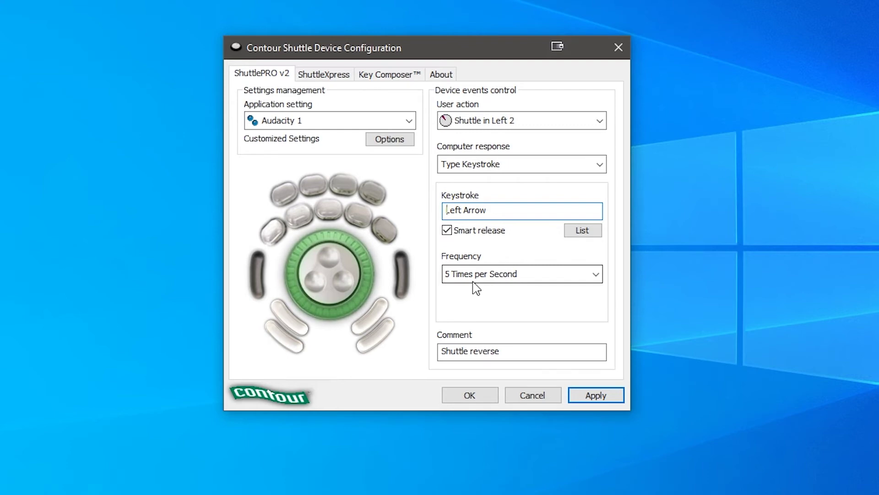
{"action": "left_click", "coordinate": [522, 120]}
{"action": "left_click", "coordinate": [524, 206]}
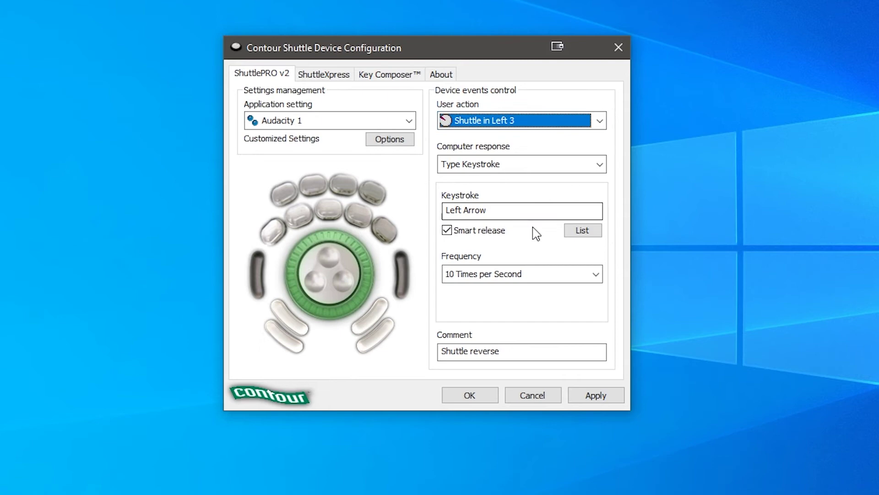
Configure Shuttle in Left 4 through Left 7 with Left Arrow, up to As Fast As Possible
{"action": "left_click", "coordinate": [600, 121]}
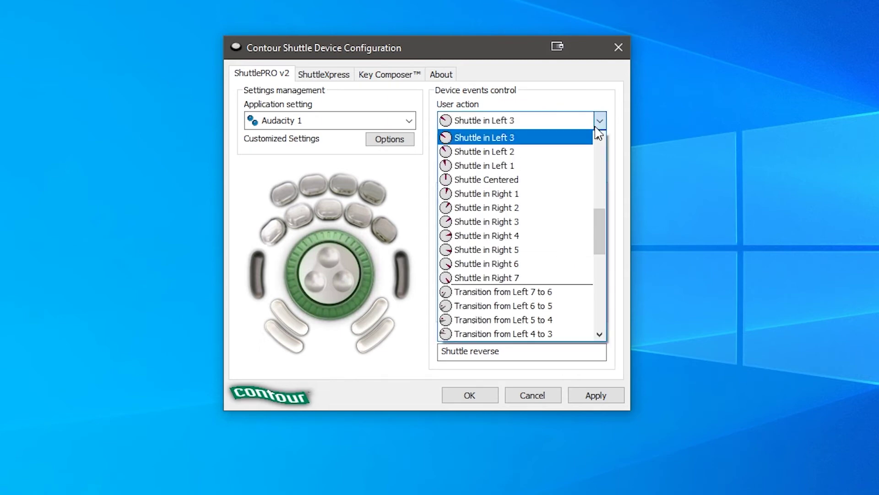
{"action": "scroll", "coordinate": [601, 225], "scroll_direction": "up", "scroll_amount": 2}
{"action": "left_click", "coordinate": [534, 178]}
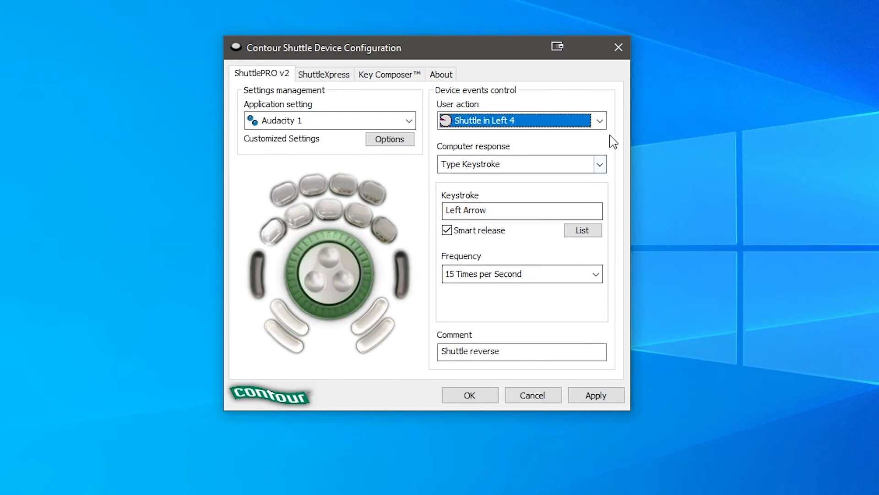
{"action": "left_click", "coordinate": [602, 125]}
{"action": "scroll", "coordinate": [599, 226], "scroll_direction": "up", "scroll_amount": 2}
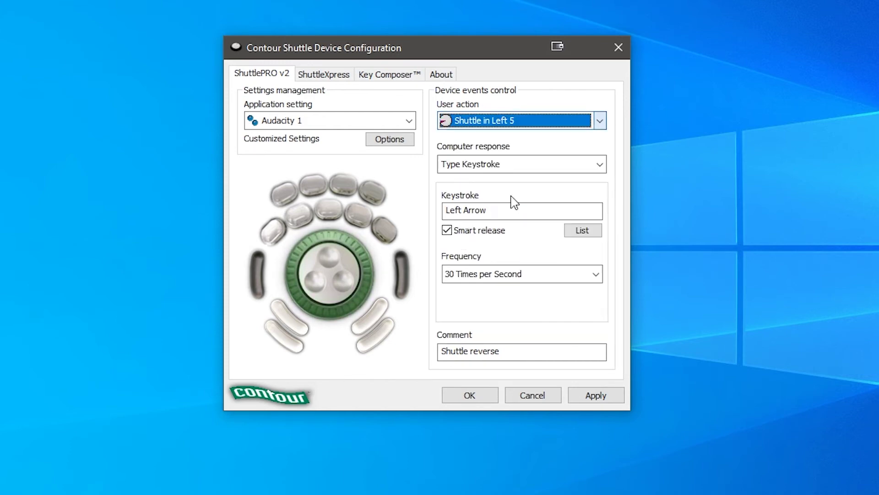
{"action": "left_click", "coordinate": [600, 120]}
{"action": "scroll", "coordinate": [550, 192], "scroll_direction": "up", "scroll_amount": 2}
{"action": "left_click", "coordinate": [547, 193]}
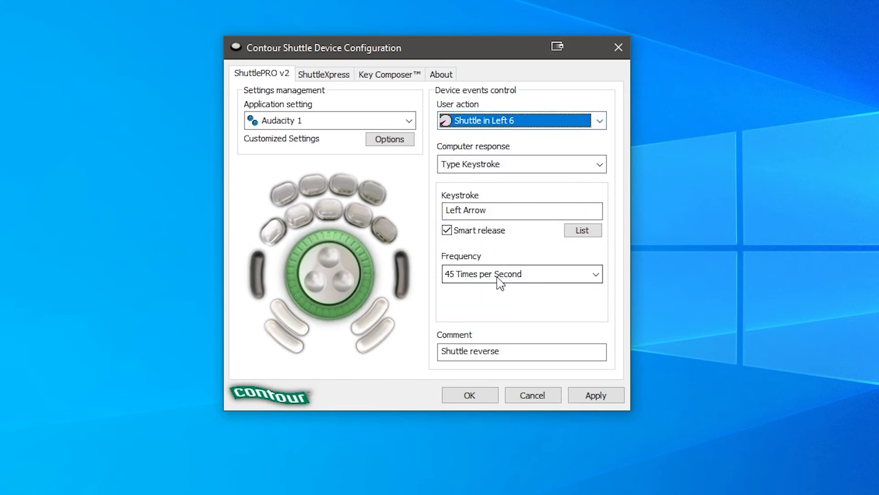
{"action": "left_click", "coordinate": [600, 124]}
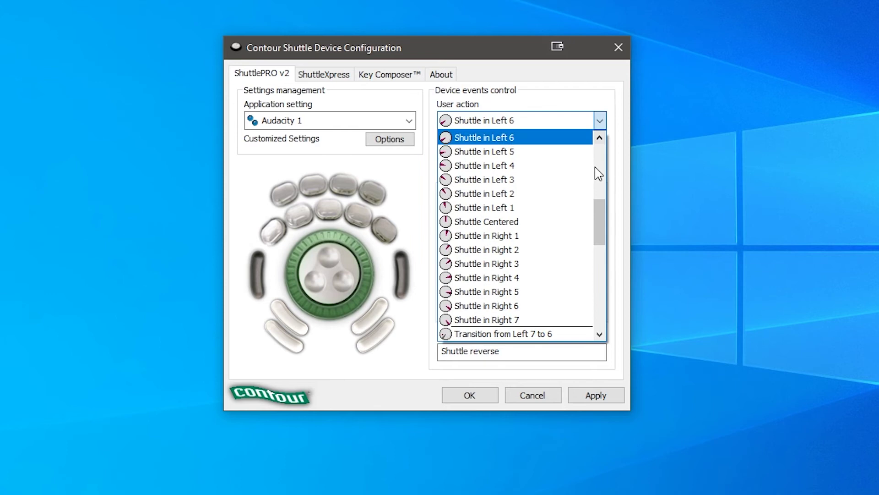
{"action": "left_click_drag", "start_coordinate": [598, 210], "coordinate": [598, 199]}
{"action": "left_click", "coordinate": [528, 184]}
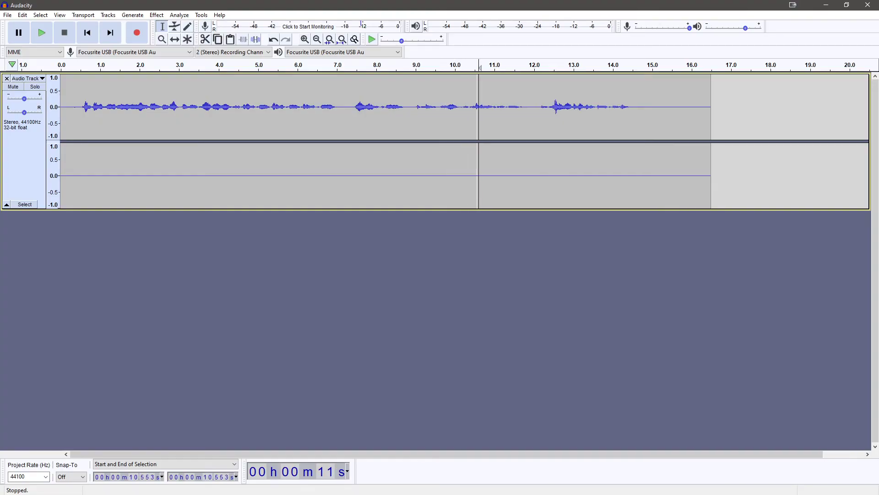
Move the edit cursor forward to about 14 s, then back below 10 s
{"action": "key", "text": "Right"}
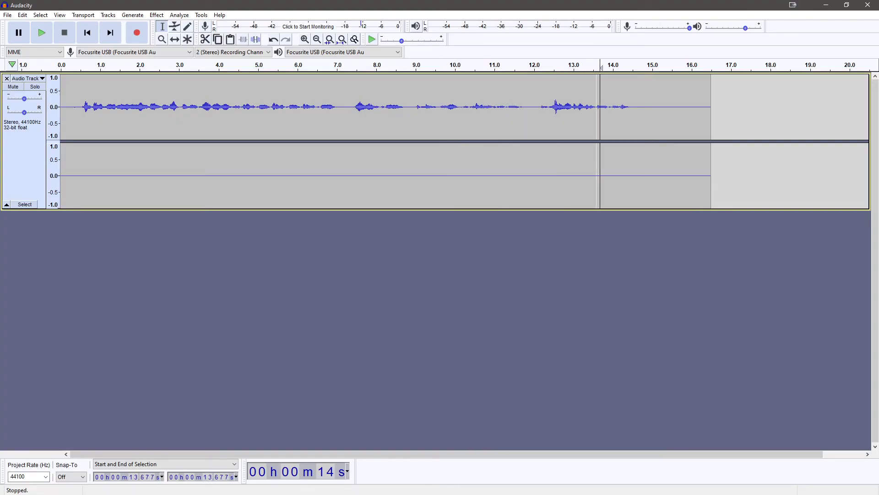
{"action": "key", "text": "Right"}
{"action": "key", "text": "Left"}
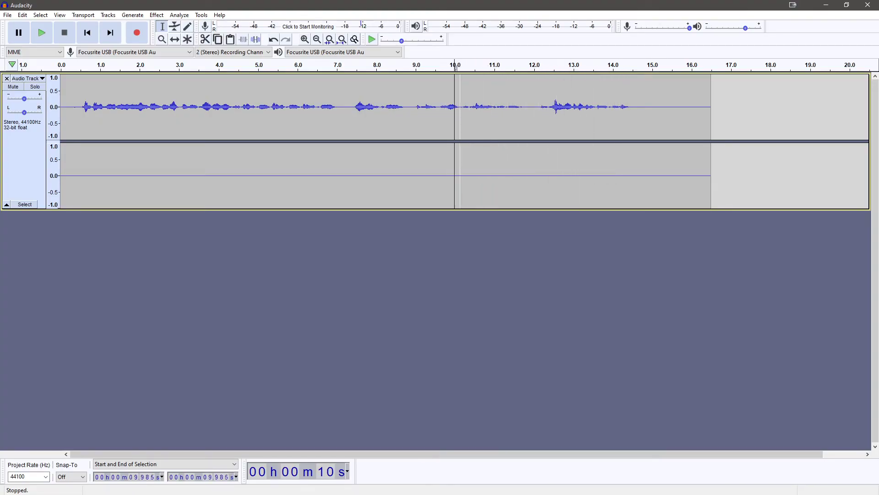
{"action": "key", "text": "Left"}
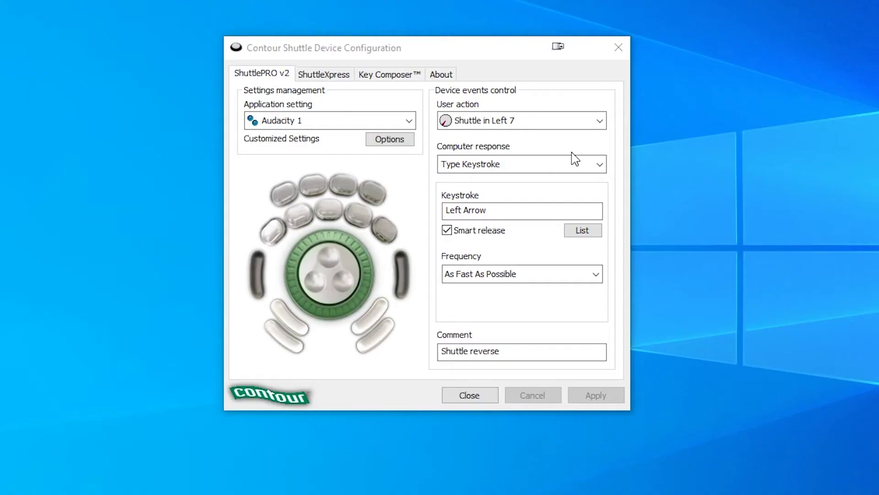
Confirm the Shuttle Centered position's computer response is Do Nothing
{"action": "left_click", "coordinate": [520, 125]}
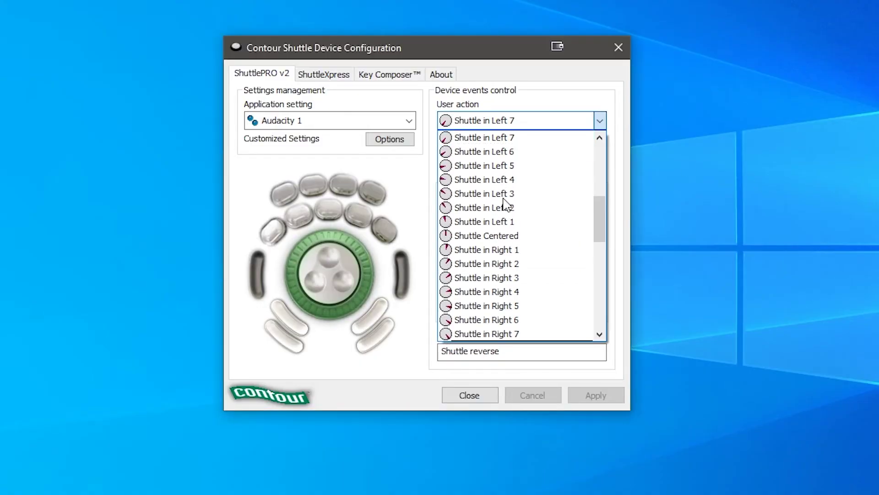
{"action": "left_click", "coordinate": [534, 239]}
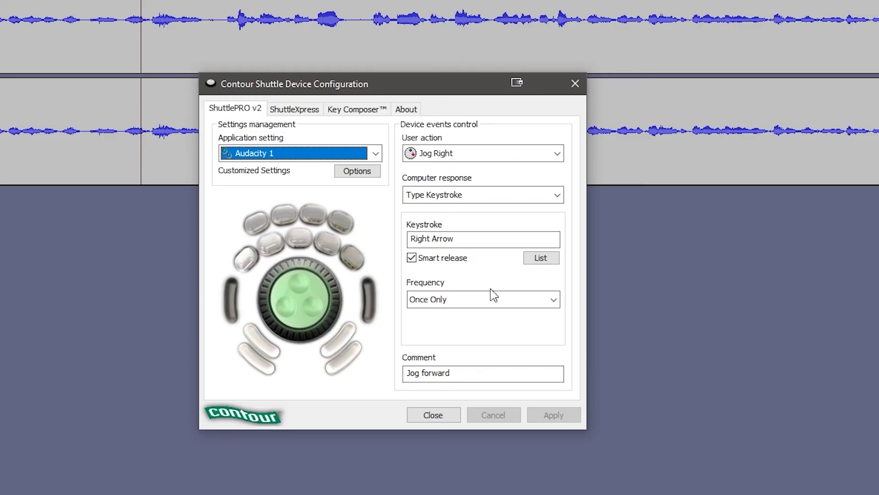
Set Jog Right to Control + 1 and Jog Left to Control + 3, then apply
{"action": "left_click", "coordinate": [491, 238]}
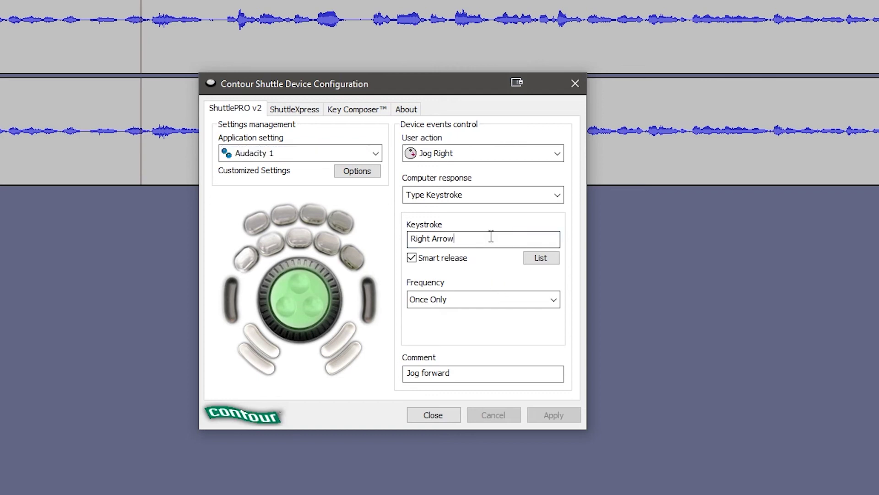
{"action": "key", "text": "ctrl+1"}
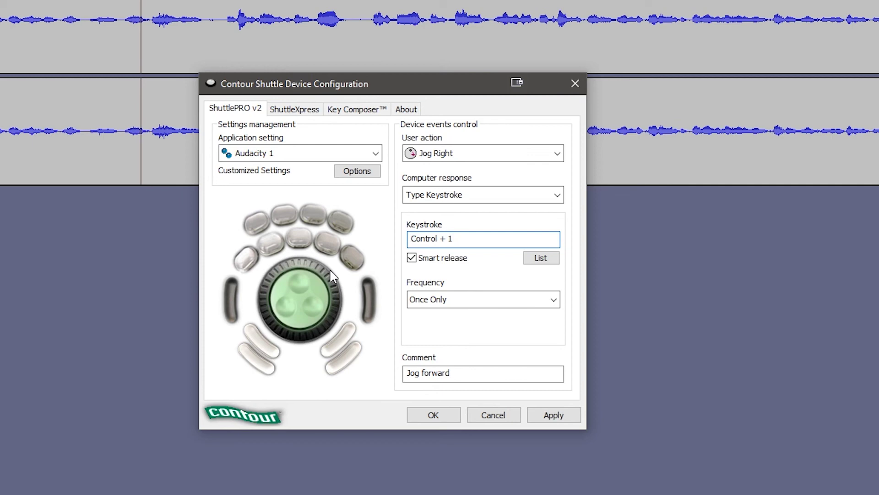
{"action": "left_click_drag", "start_coordinate": [465, 238], "coordinate": [380, 238]}
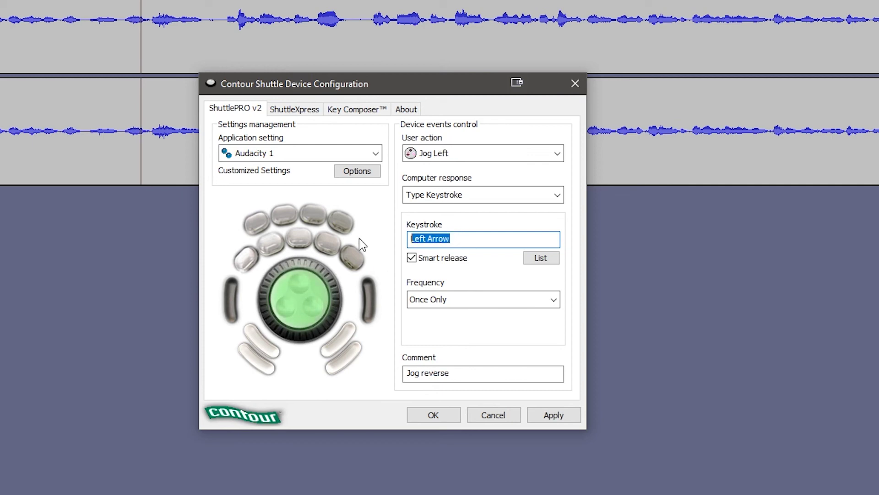
{"action": "key", "text": "ctrl+3"}
{"action": "left_click", "coordinate": [540, 419]}
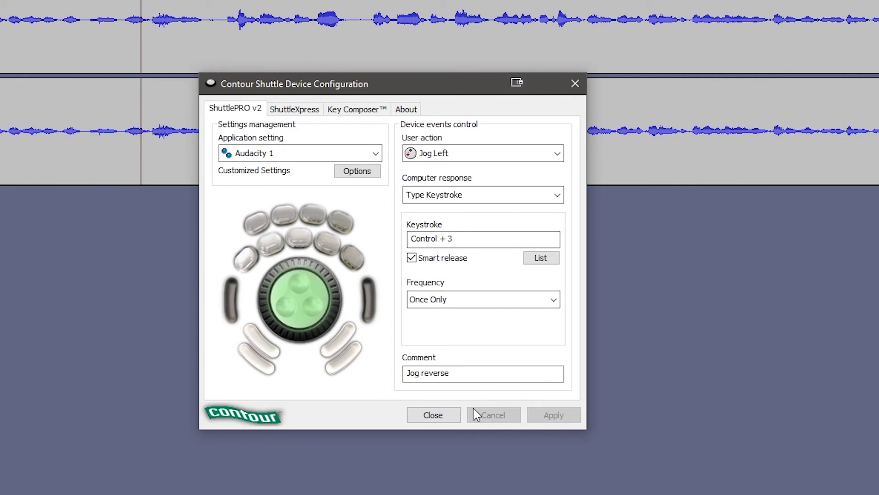
Close the Shuttle configuration and zoom Audacity out twice with Ctrl+3 to a 0–40 s view
{"action": "left_click", "coordinate": [433, 414]}
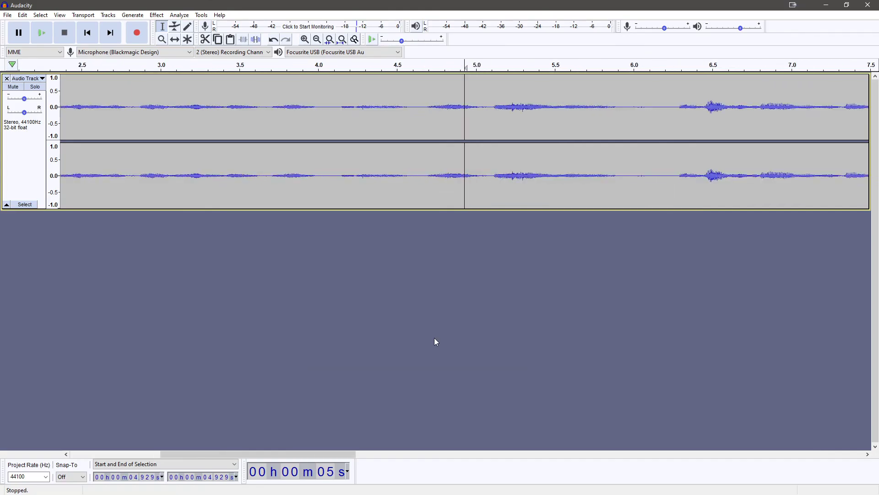
{"action": "key", "text": "ctrl+3"}
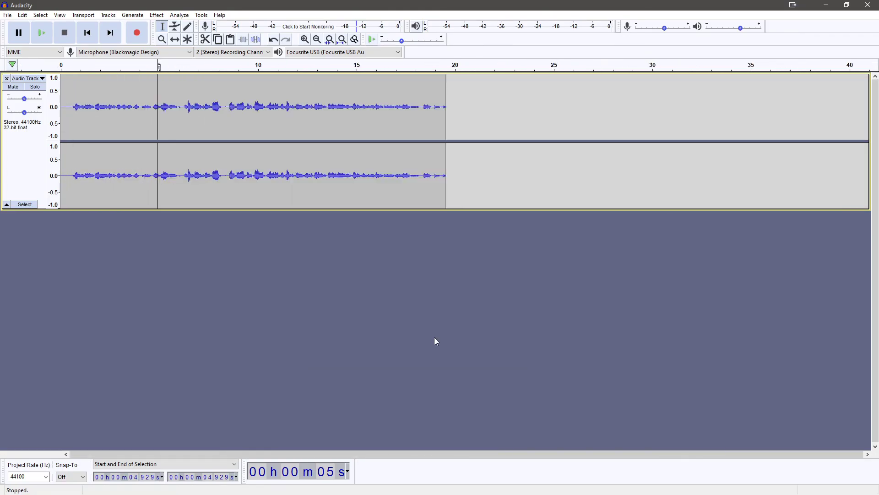
{"action": "key", "text": "ctrl+3"}
{"action": "key", "text": "ctrl+3"}
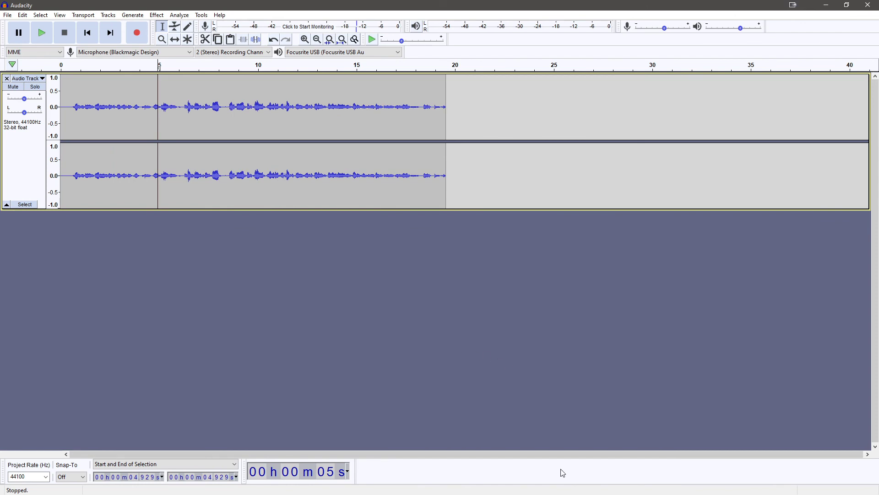